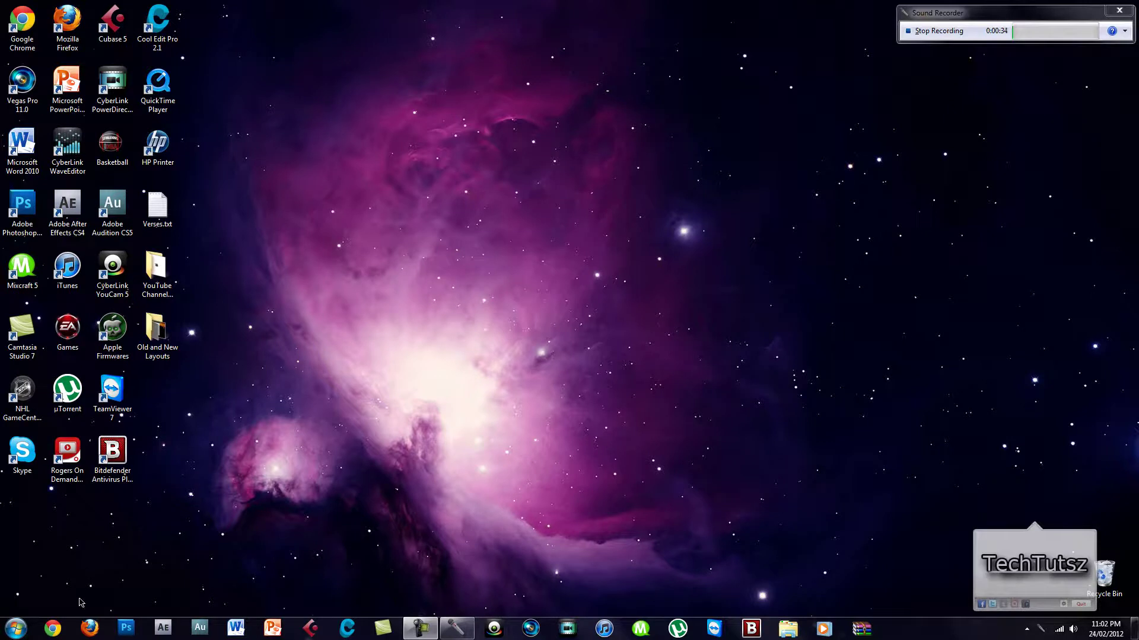
# Load timelinecoverbanner.com in a new Google Chrome tab
pyautogui.click(53, 629)
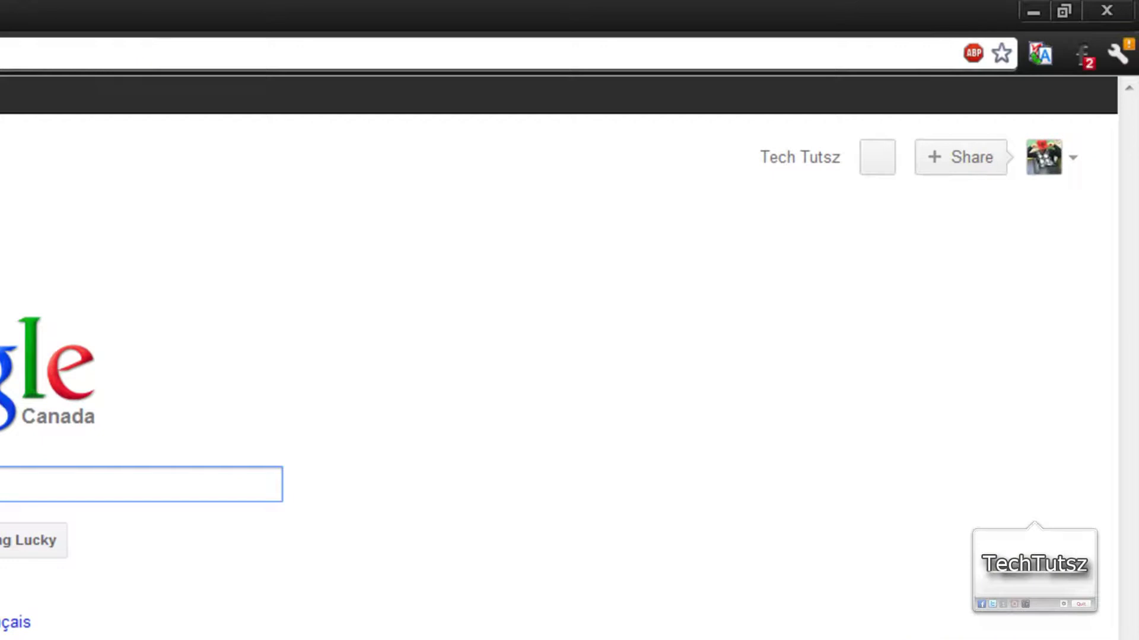
pyautogui.hotkey('ctrl', 't')
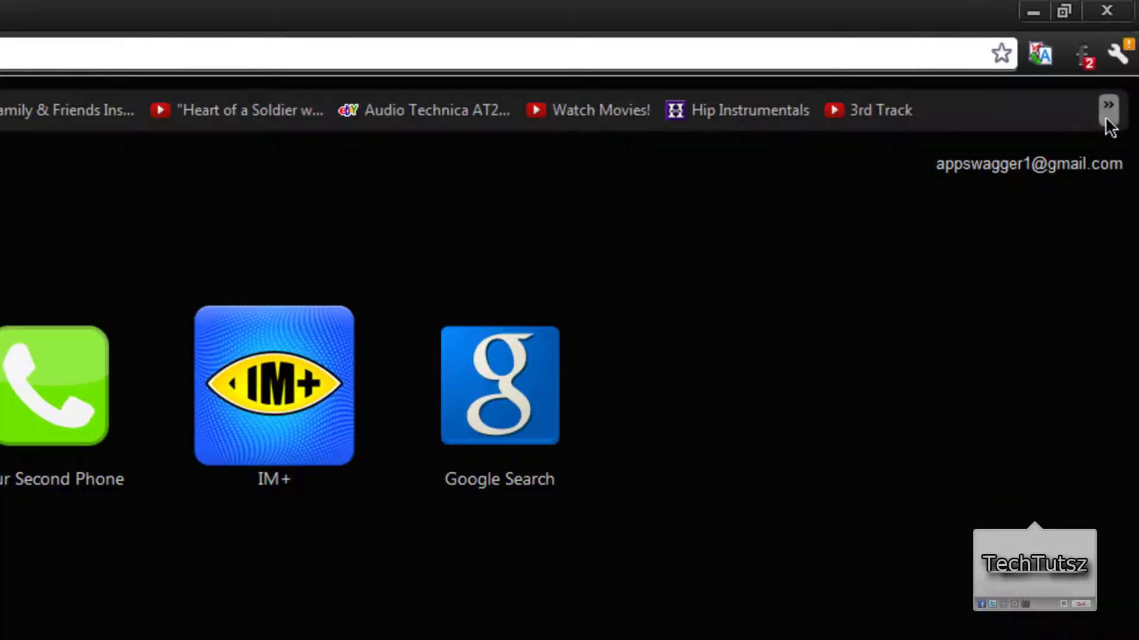
pyautogui.click(1106, 107)
pyautogui.press('Escape')
pyautogui.write('timelinecoverbanner.com')
pyautogui.press('Return')
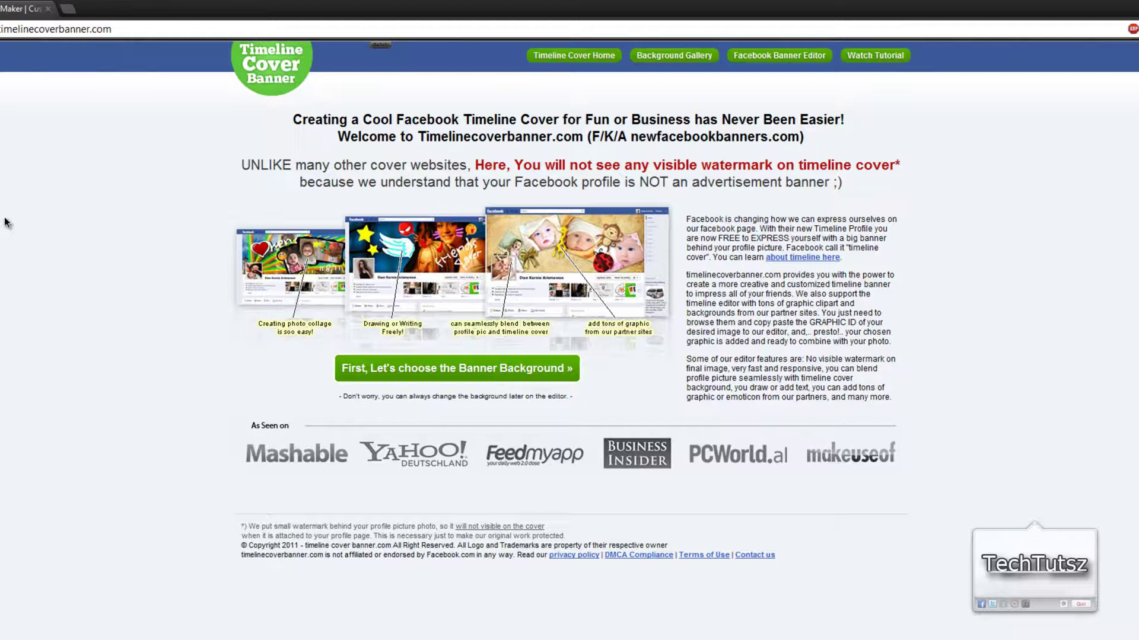
# Search the banner backgrounds for 'basketball'
pyautogui.click(372, 380)
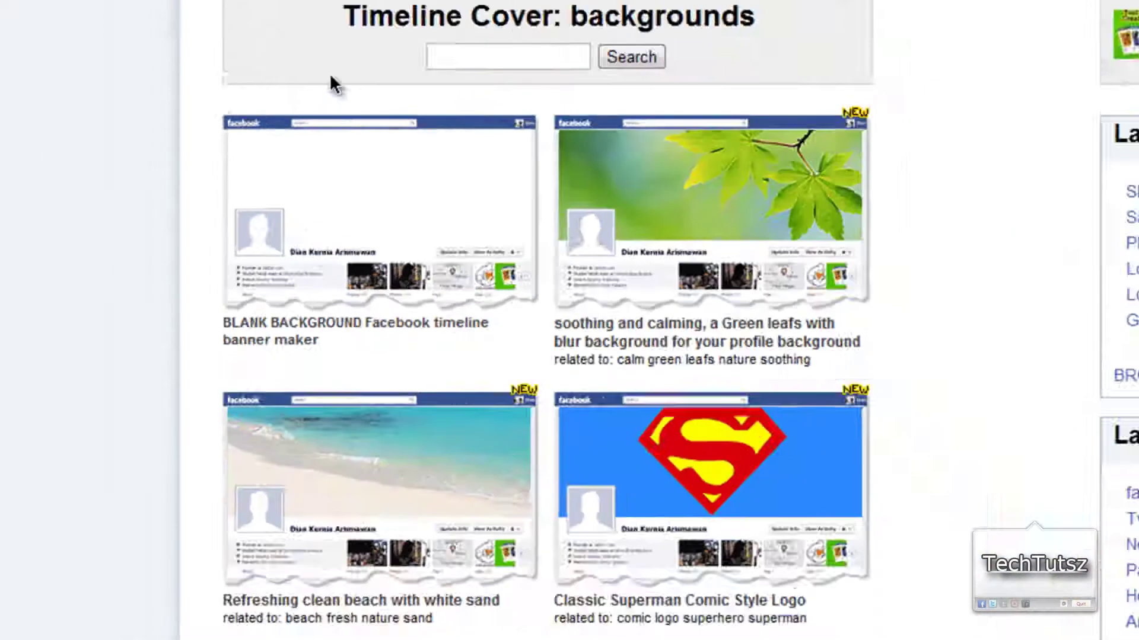
pyautogui.click(459, 58)
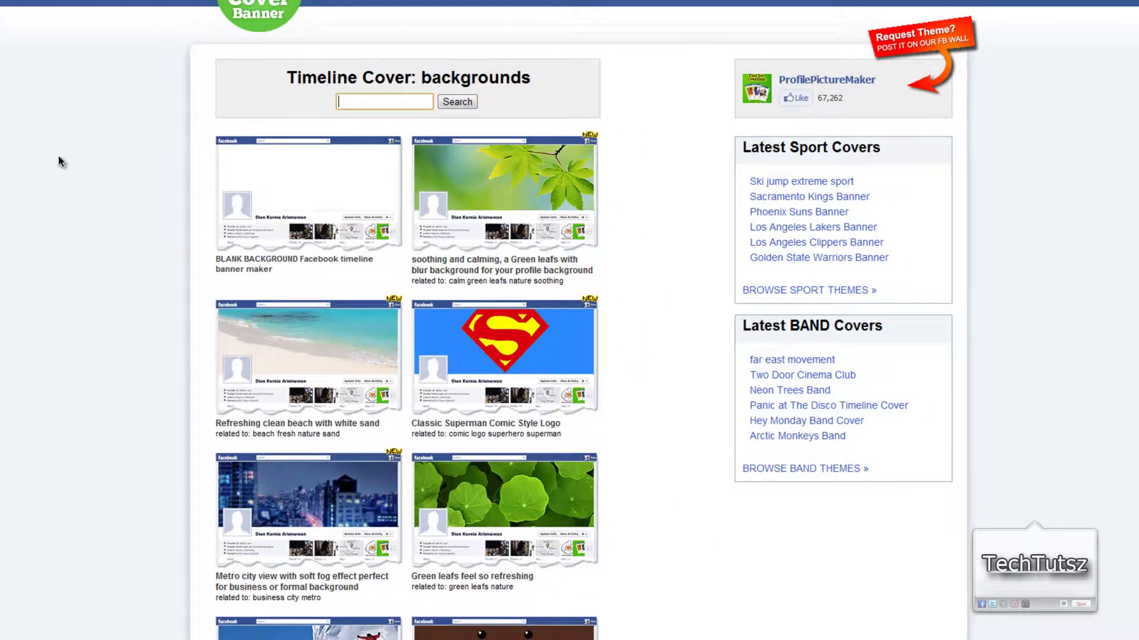
pyautogui.write('b')
pyautogui.press('Down')
pyautogui.press('Return')
pyautogui.click(460, 105)
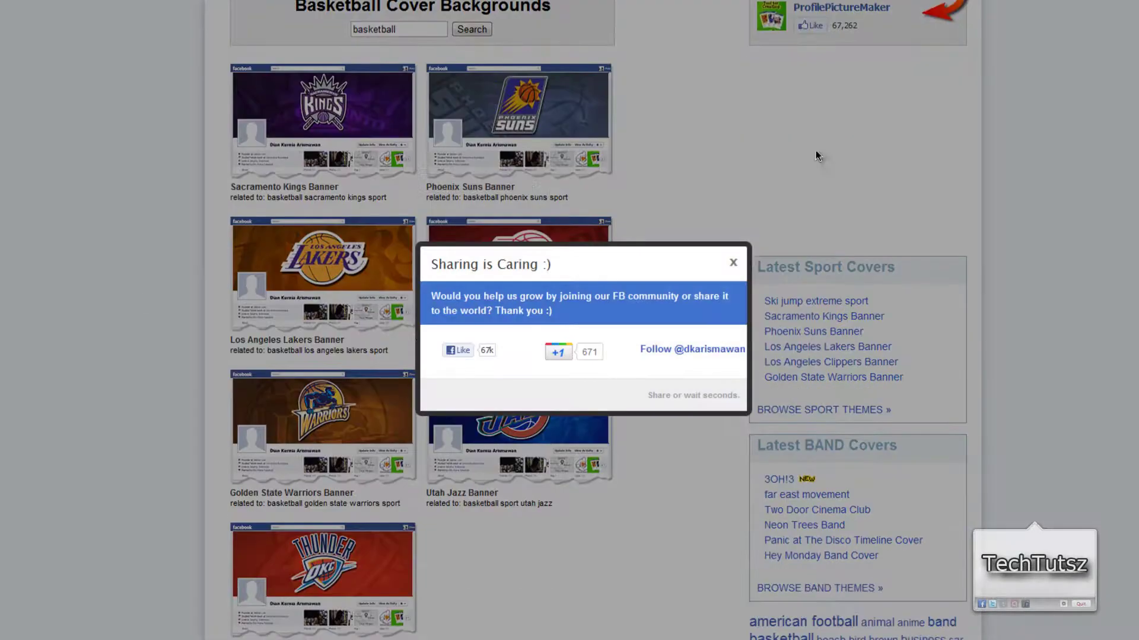
pyautogui.click(733, 262)
# Open the Los Angeles Lakers Banner in the cover editor
pyautogui.scroll(-3, 125, 318)
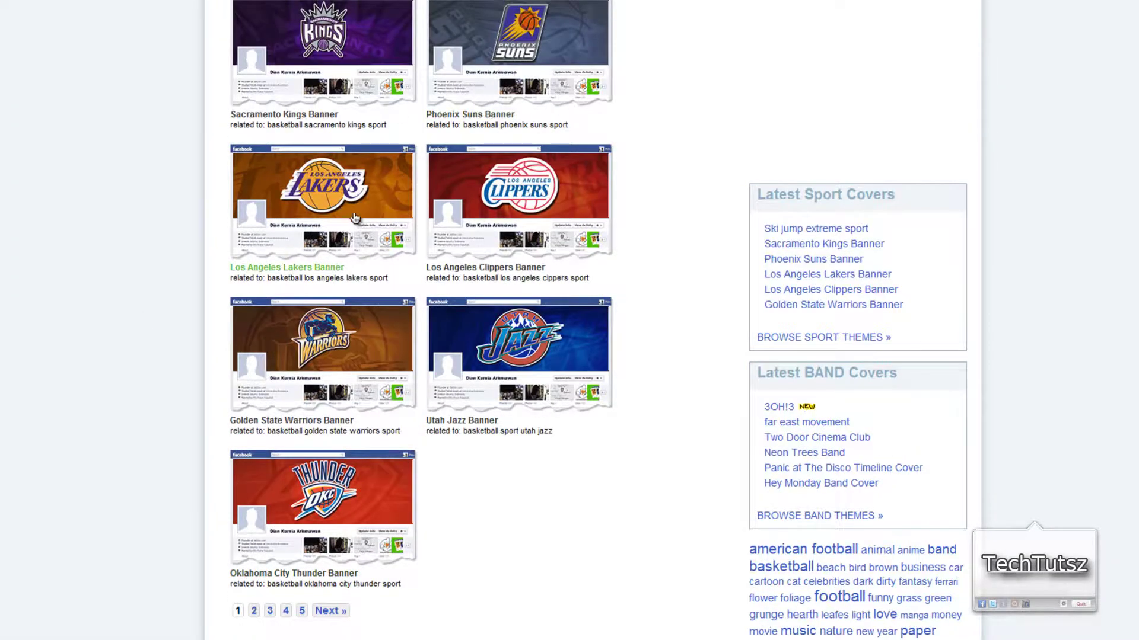
pyautogui.click(350, 214)
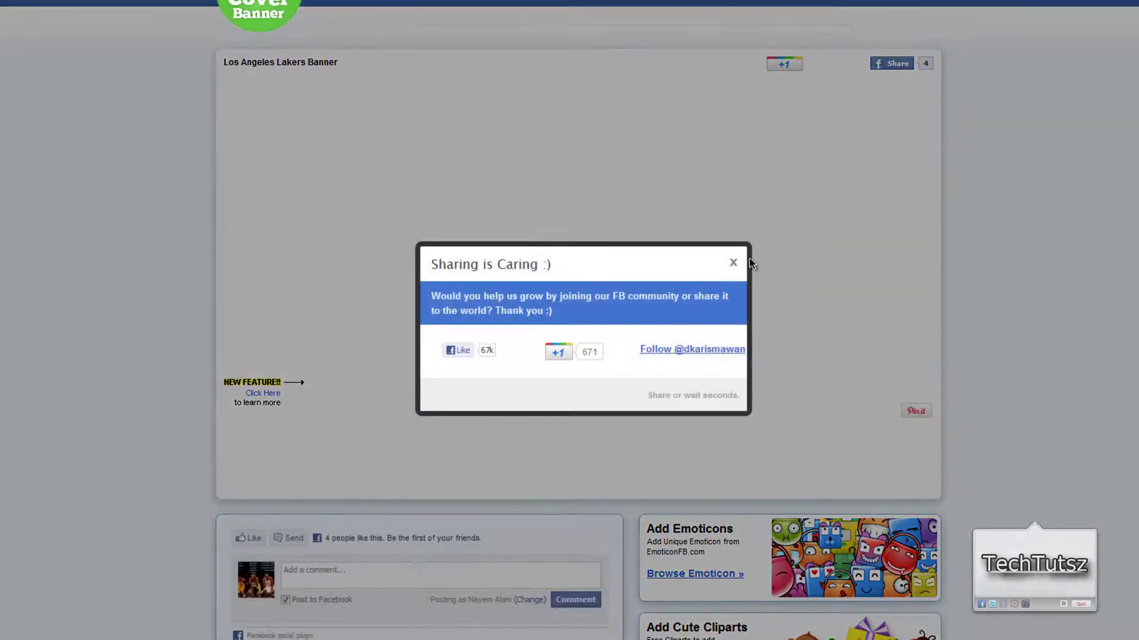
pyautogui.click(733, 262)
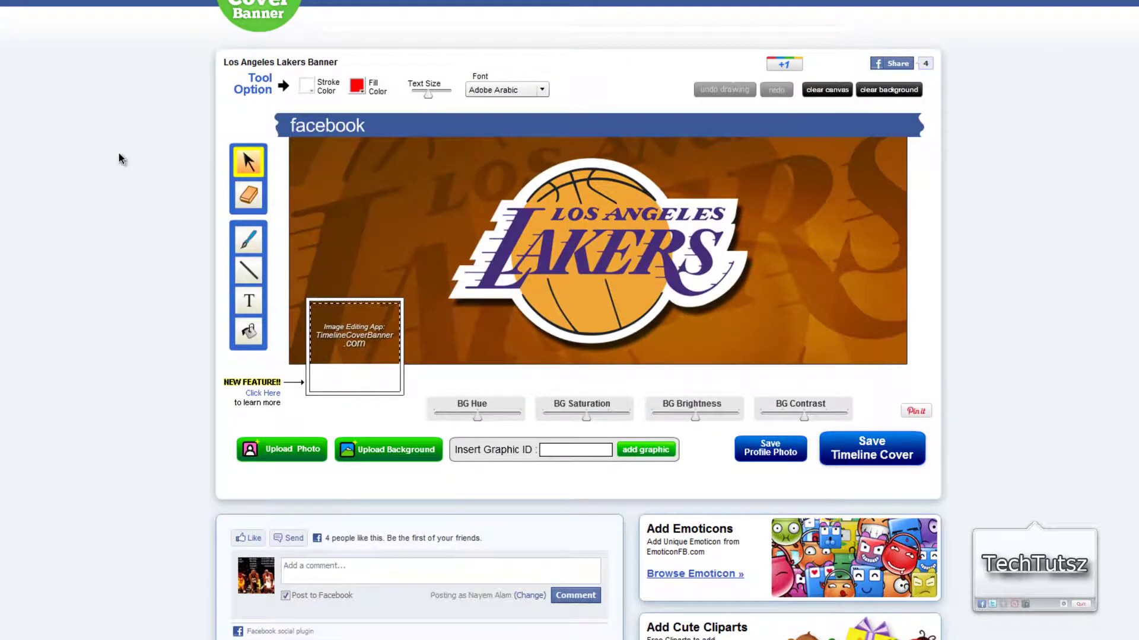
# Select the Text tool after trying the other drawing tools
pyautogui.click(238, 247)
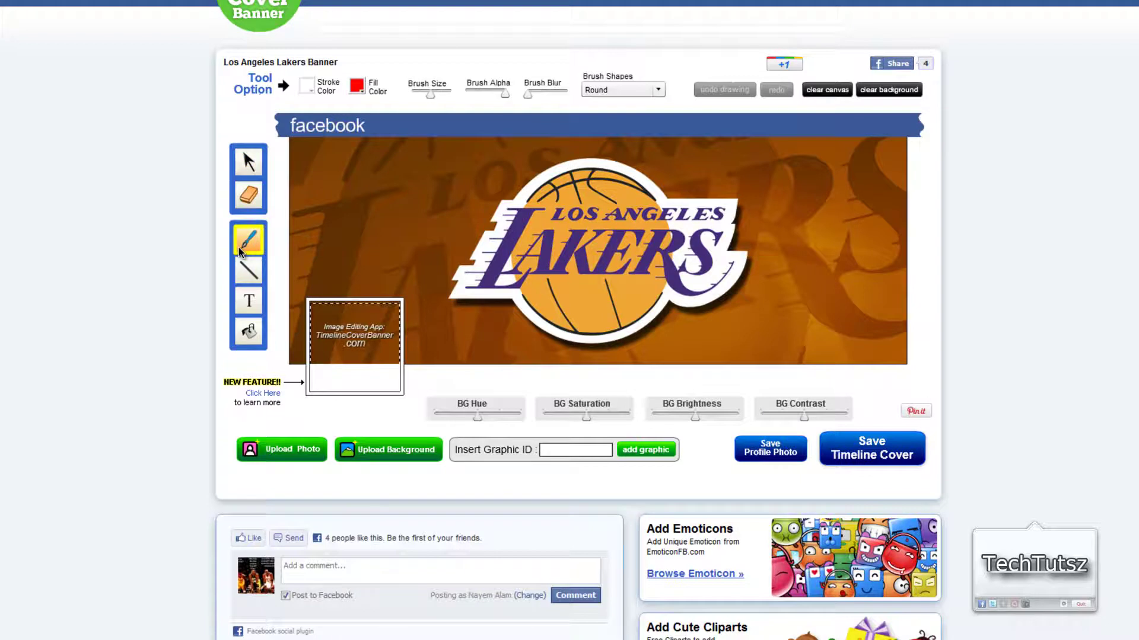
pyautogui.click(243, 278)
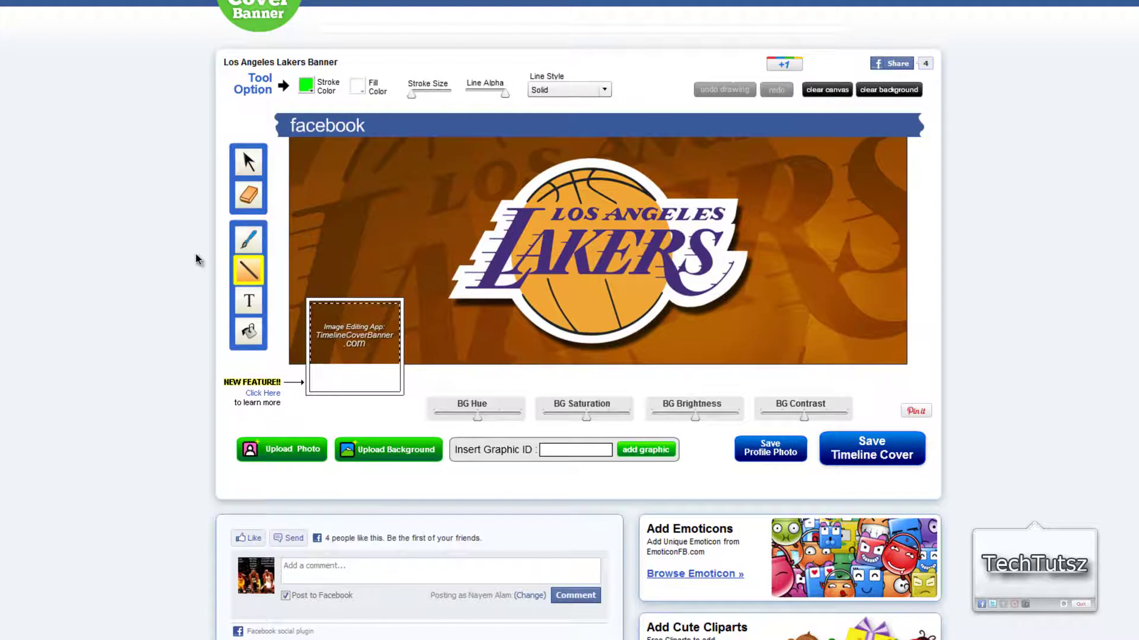
pyautogui.click(247, 311)
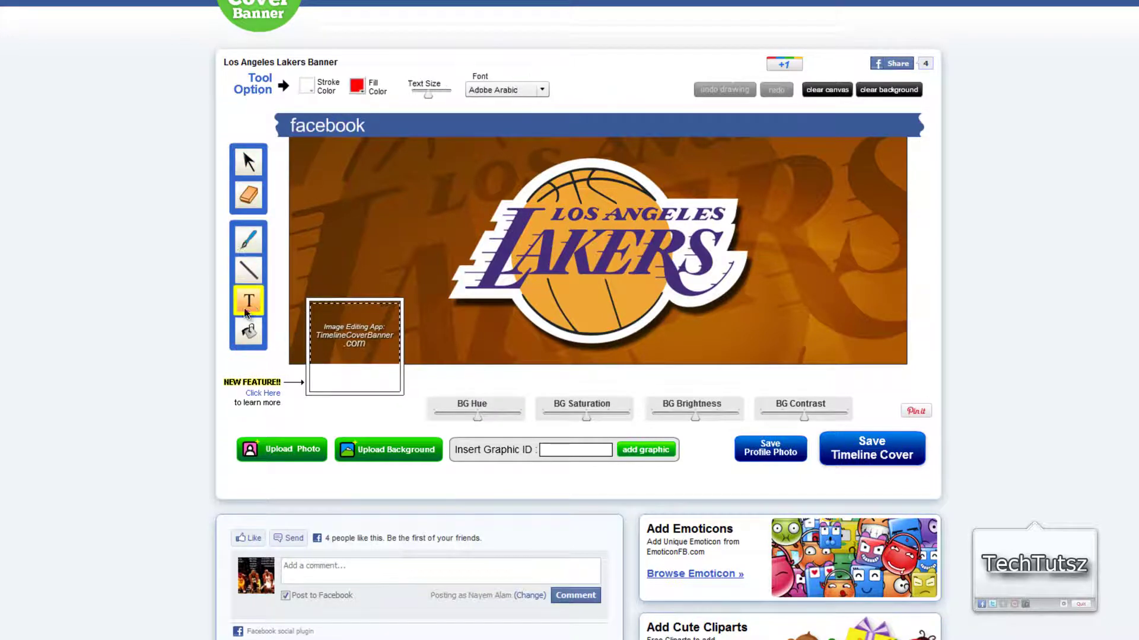
pyautogui.click(249, 331)
pyautogui.click(248, 161)
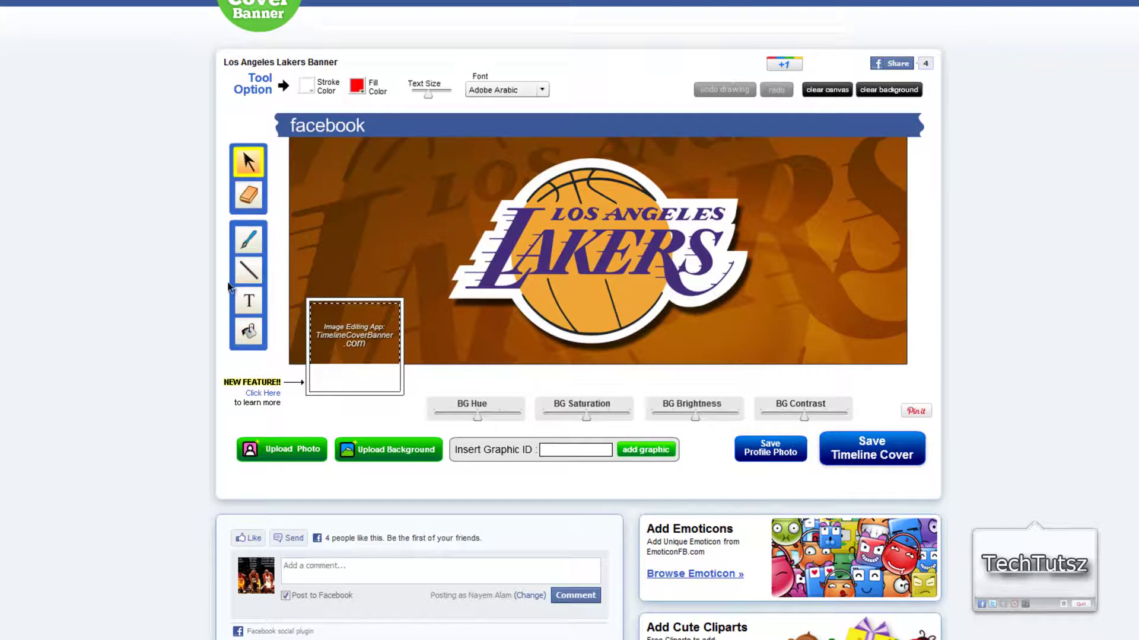
pyautogui.click(251, 307)
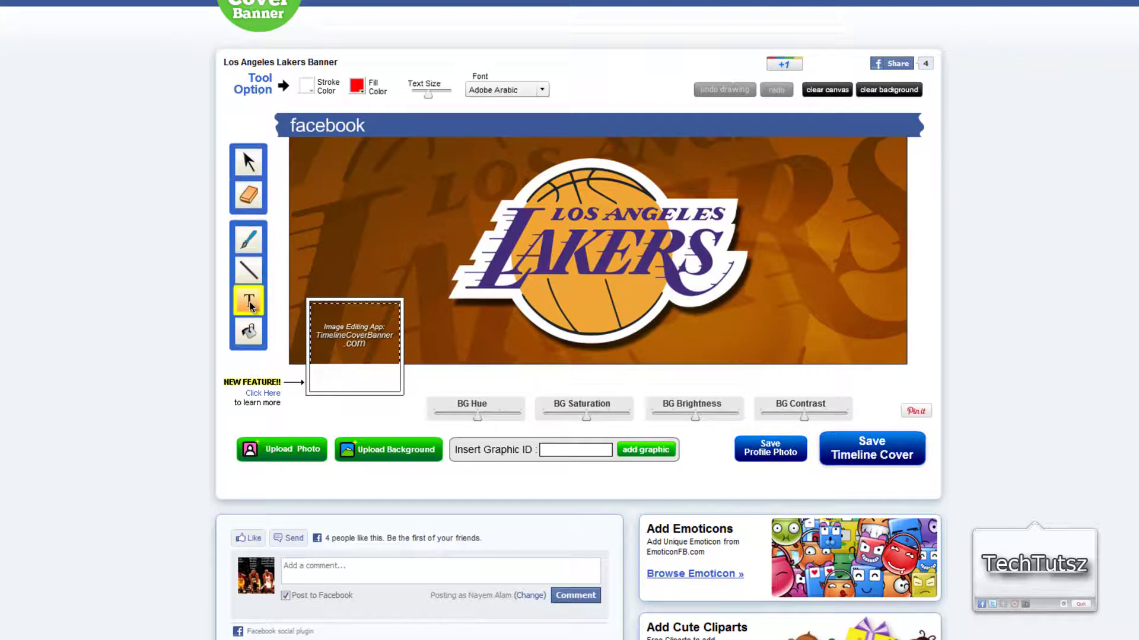
# Add the text 'TechTutorialsz' on the basketball and select it
pyautogui.click(556, 294)
pyautogui.write('T')
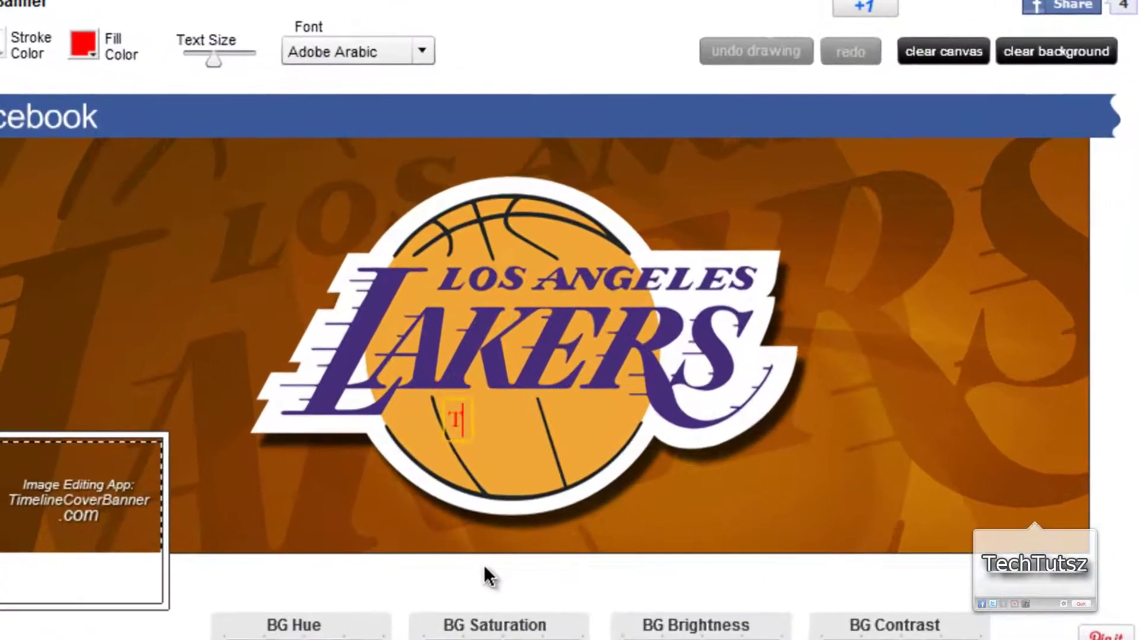
pyautogui.write('echTutorialsz')
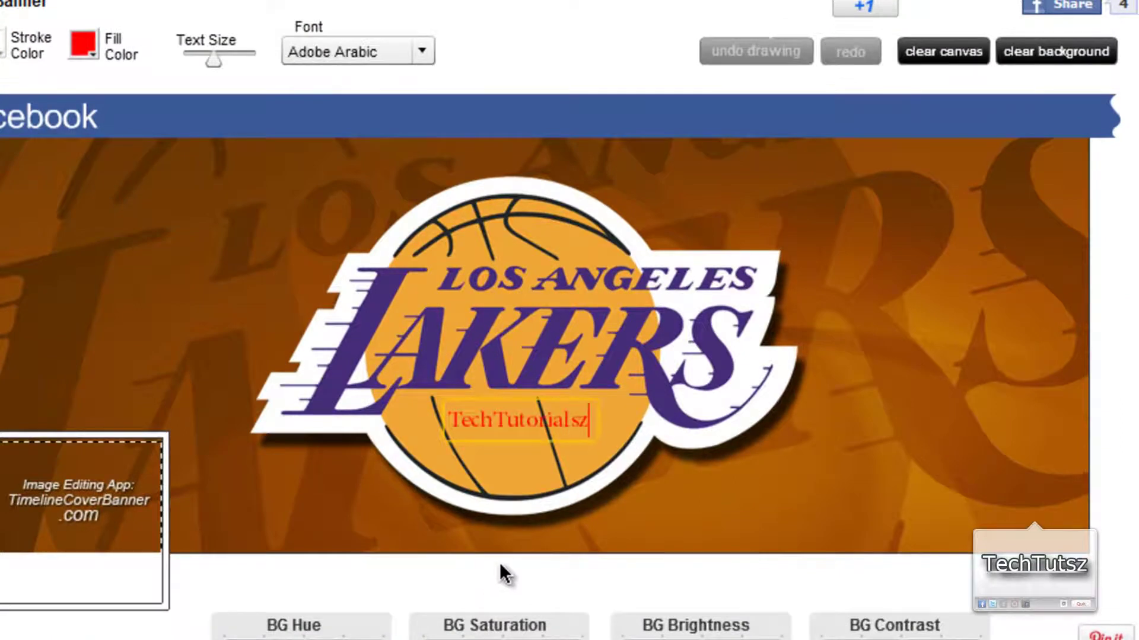
pyautogui.moveTo(587, 423); pyautogui.dragTo(447, 417)
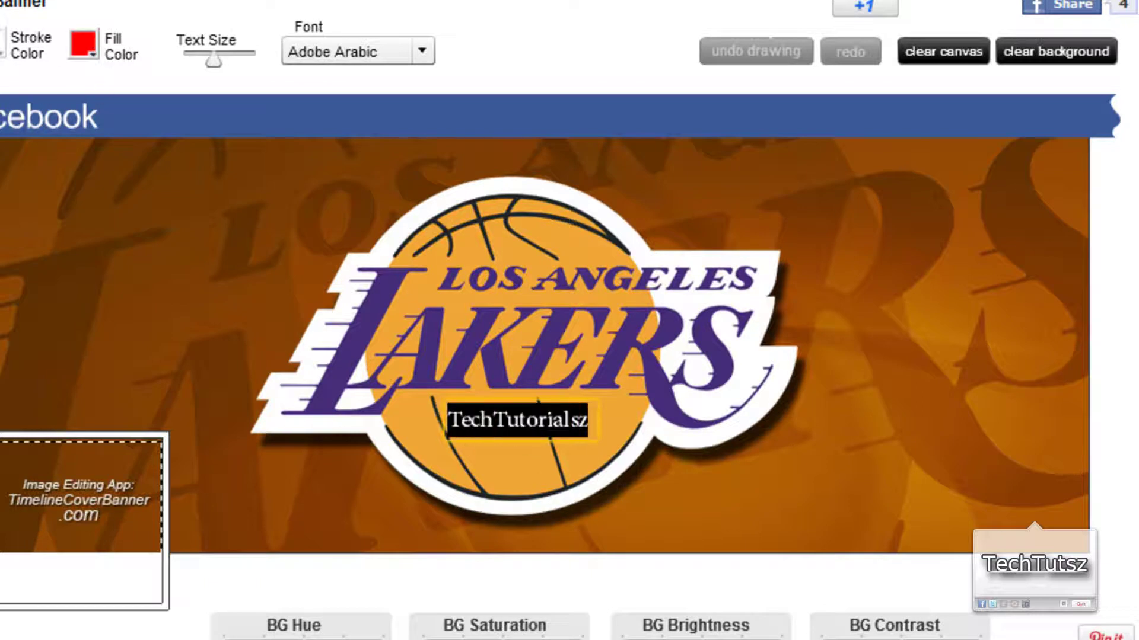
# Make the TechTutorialsz text black and increase its text size
pyautogui.click(94, 45)
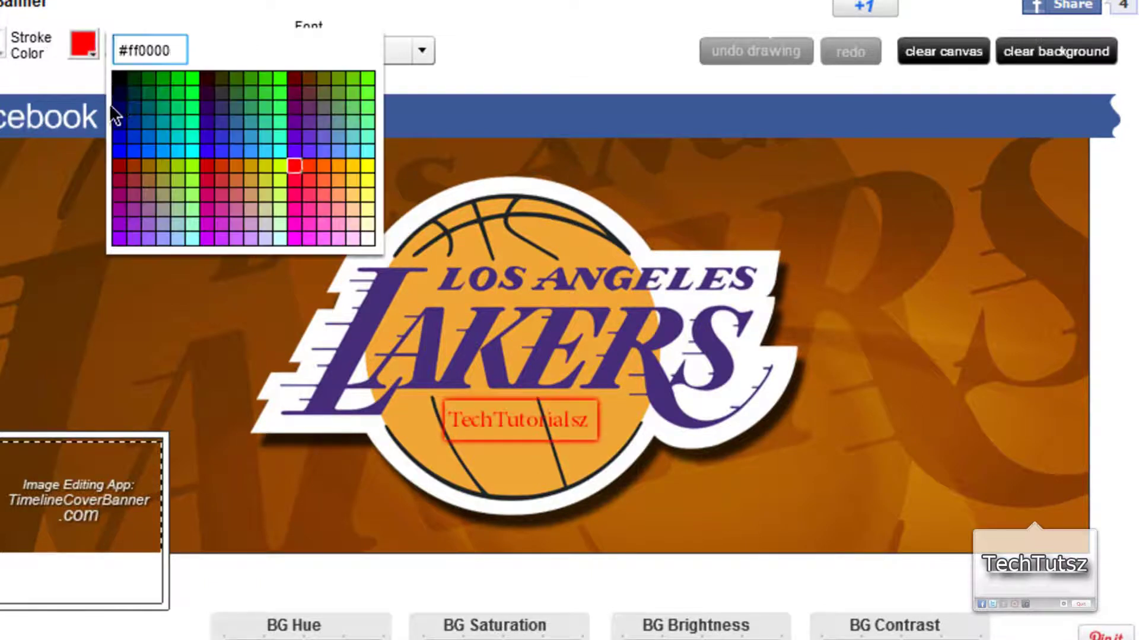
pyautogui.click(115, 75)
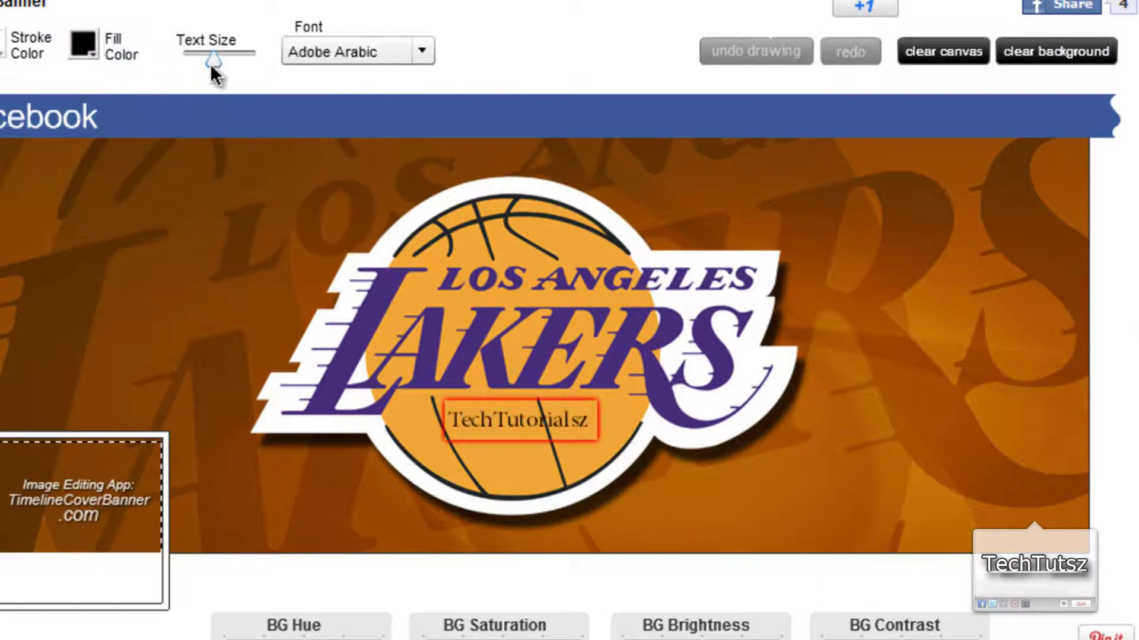
pyautogui.moveTo(220, 54); pyautogui.dragTo(217, 70)
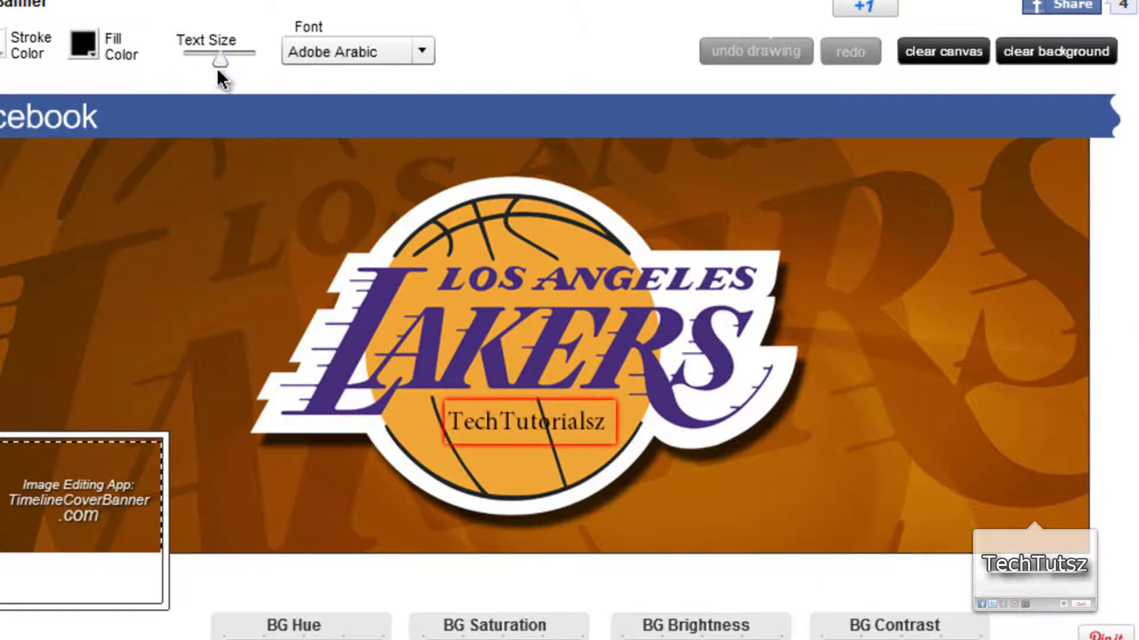
# Try the Adobe Fan Heiti S, Kozuka Gothic, Courier New and Arial TUR fonts
pyautogui.click(421, 51)
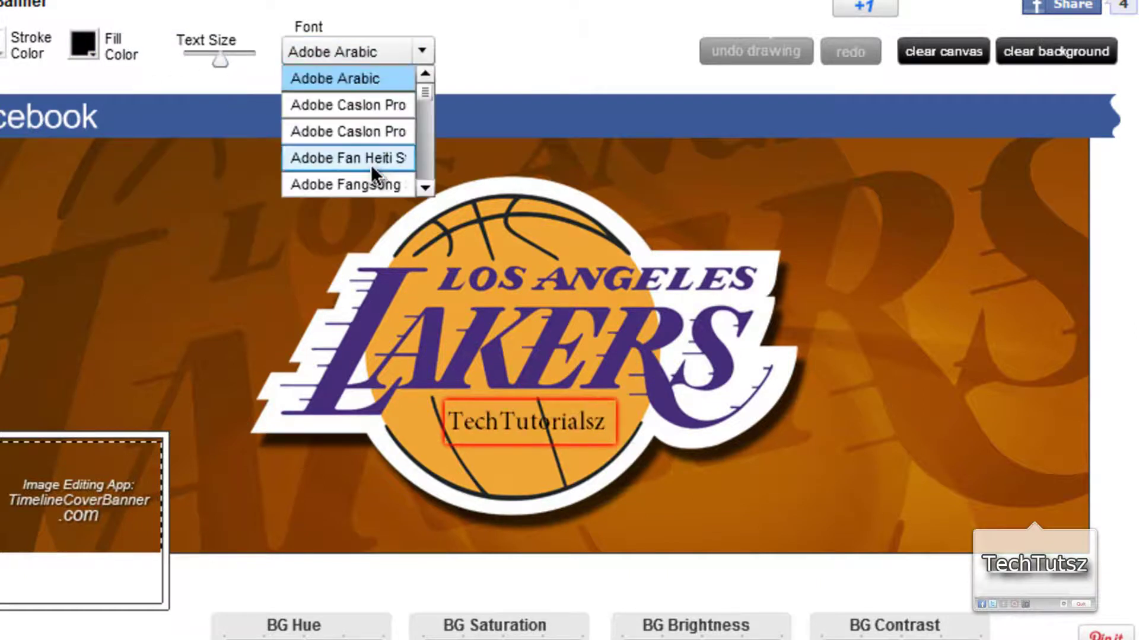
pyautogui.click(375, 156)
pyautogui.click(421, 51)
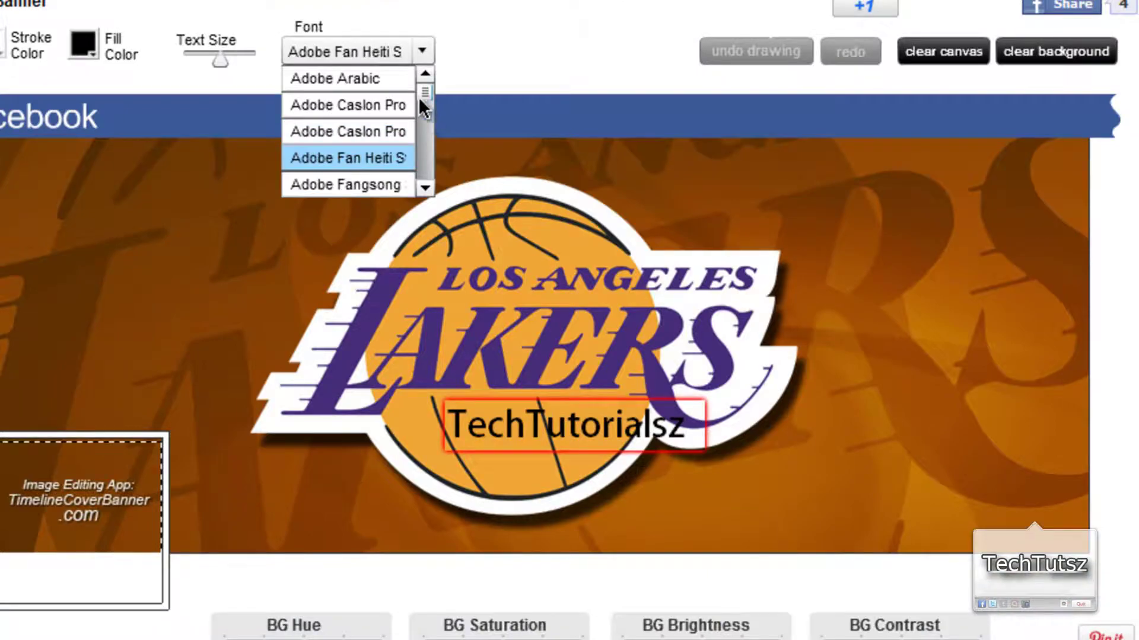
pyautogui.moveTo(419, 99); pyautogui.dragTo(389, 134)
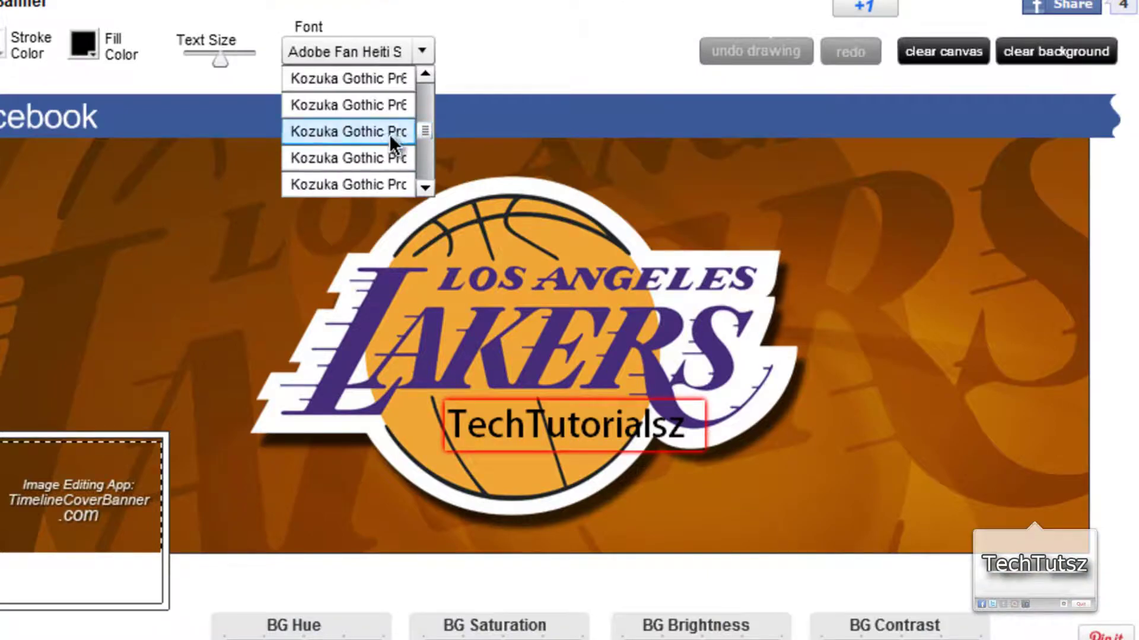
pyautogui.click(383, 124)
pyautogui.click(422, 53)
pyautogui.scroll(10, 420, 130)
pyautogui.click(350, 133)
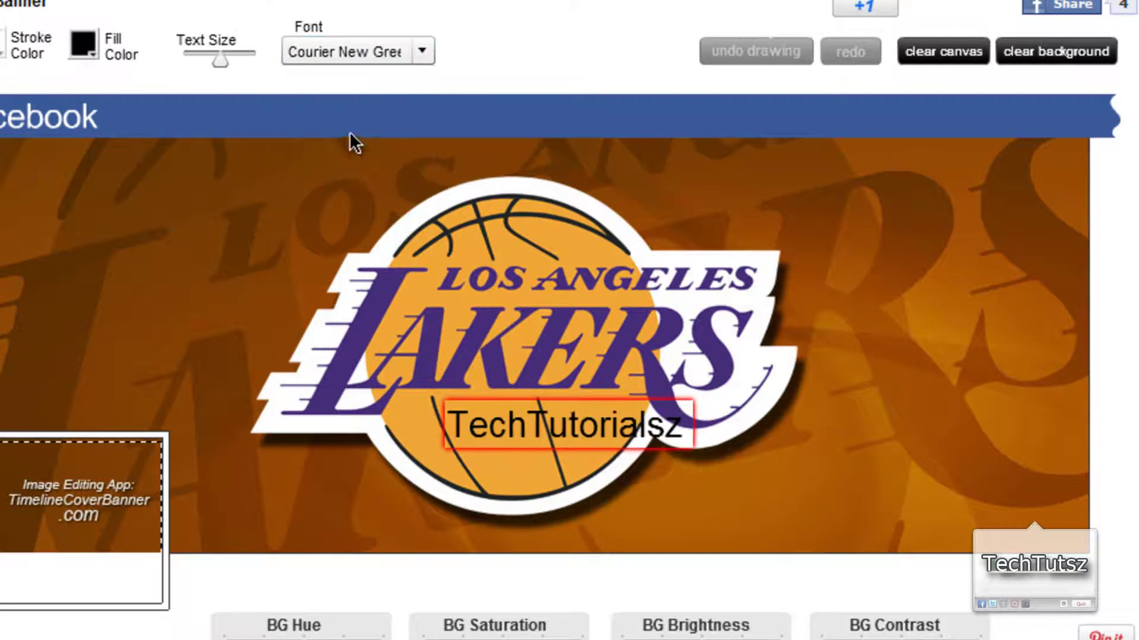
pyautogui.click(422, 50)
pyautogui.moveTo(420, 115); pyautogui.dragTo(422, 102)
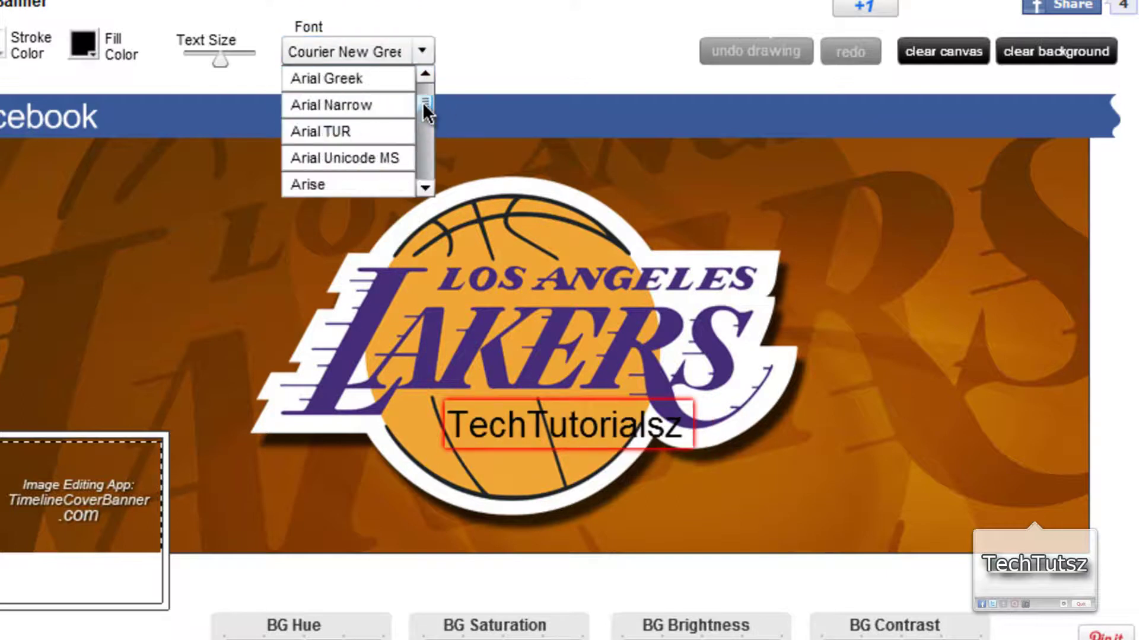
pyautogui.click(350, 133)
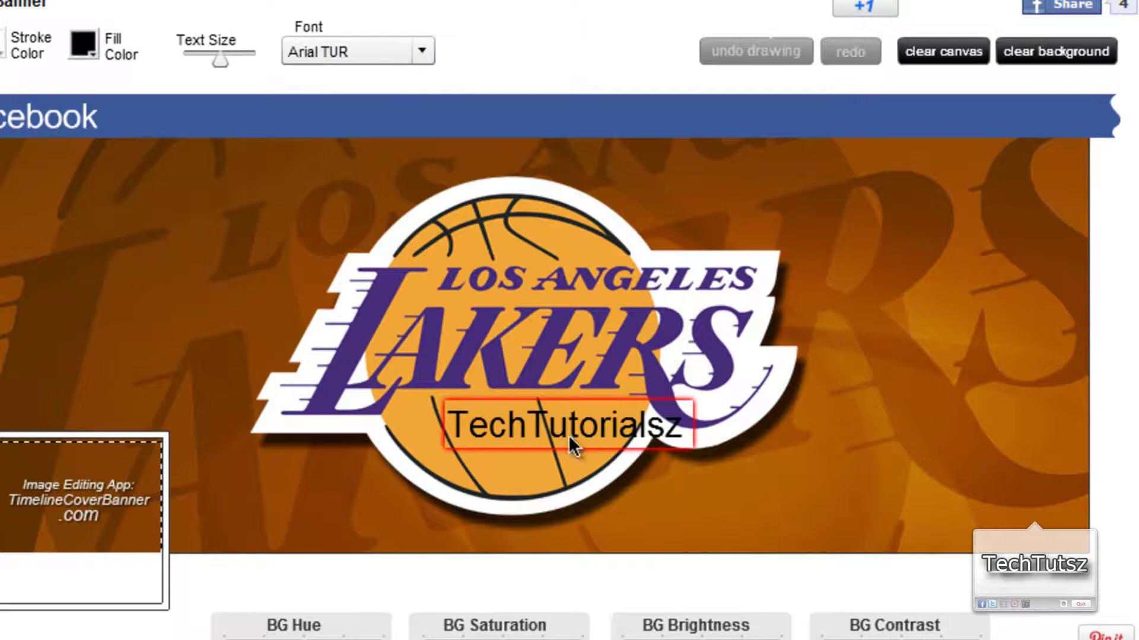
# Try Kozuka Mincho, then settle on the Meiryo UI font for the text
pyautogui.click(422, 52)
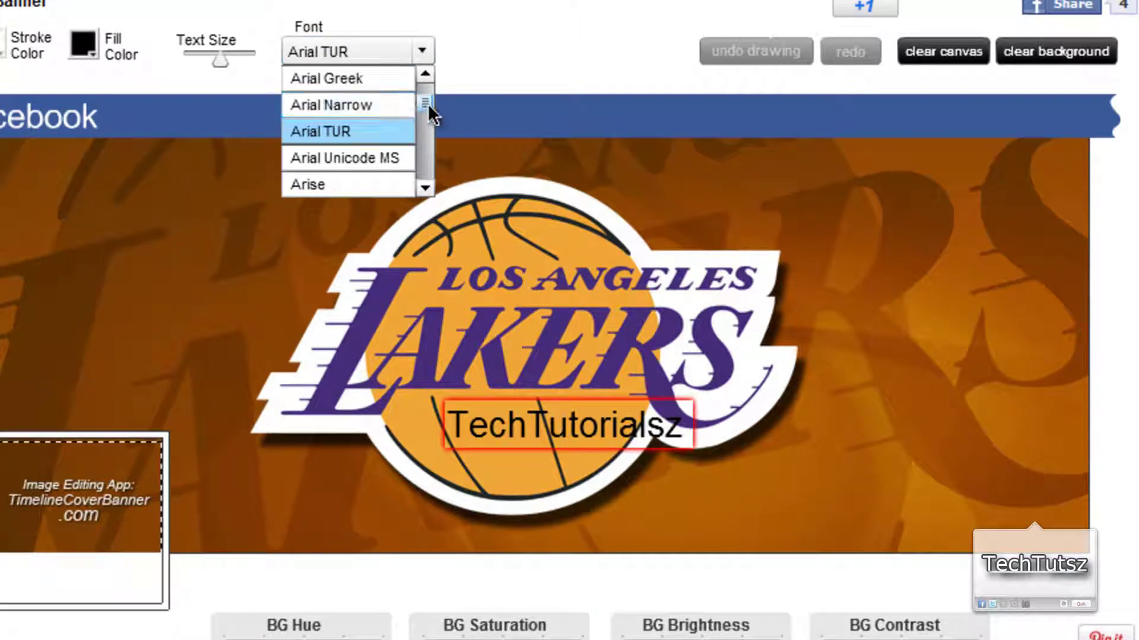
pyautogui.scroll(-10, 395, 157)
pyautogui.click(391, 157)
pyautogui.click(422, 51)
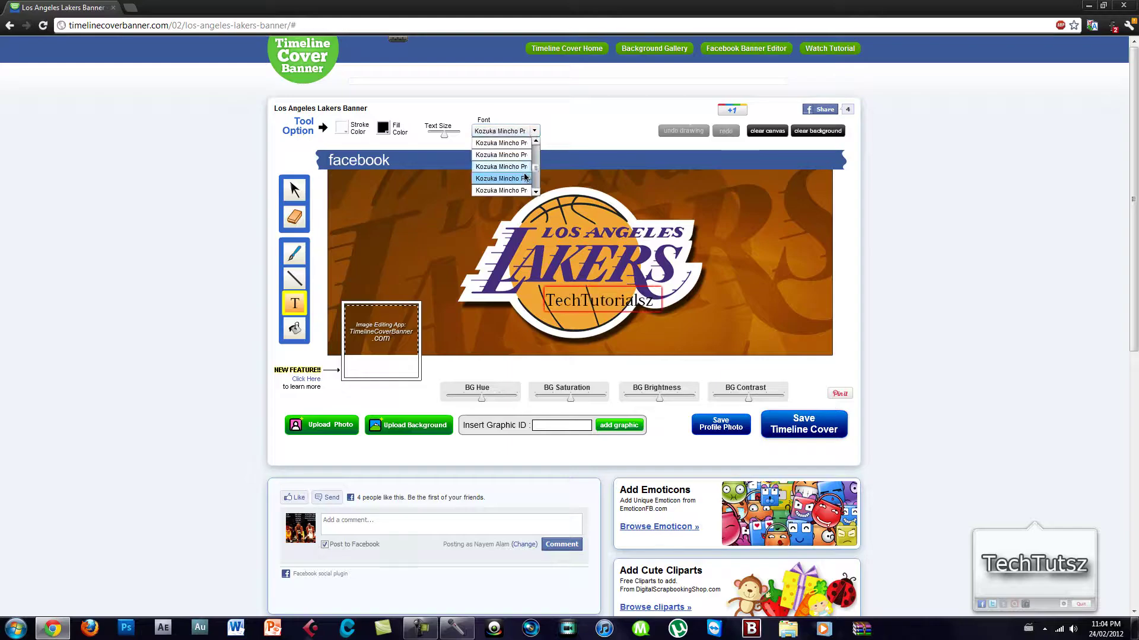
pyautogui.scroll(-3, 525, 176)
pyautogui.click(498, 143)
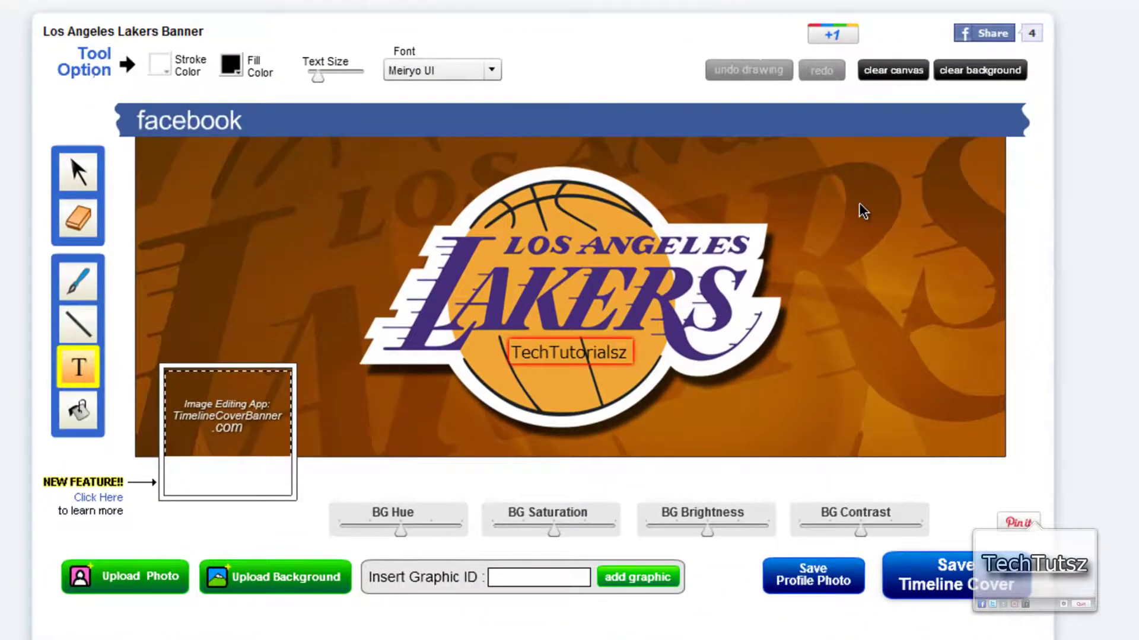
pyautogui.click(858, 202)
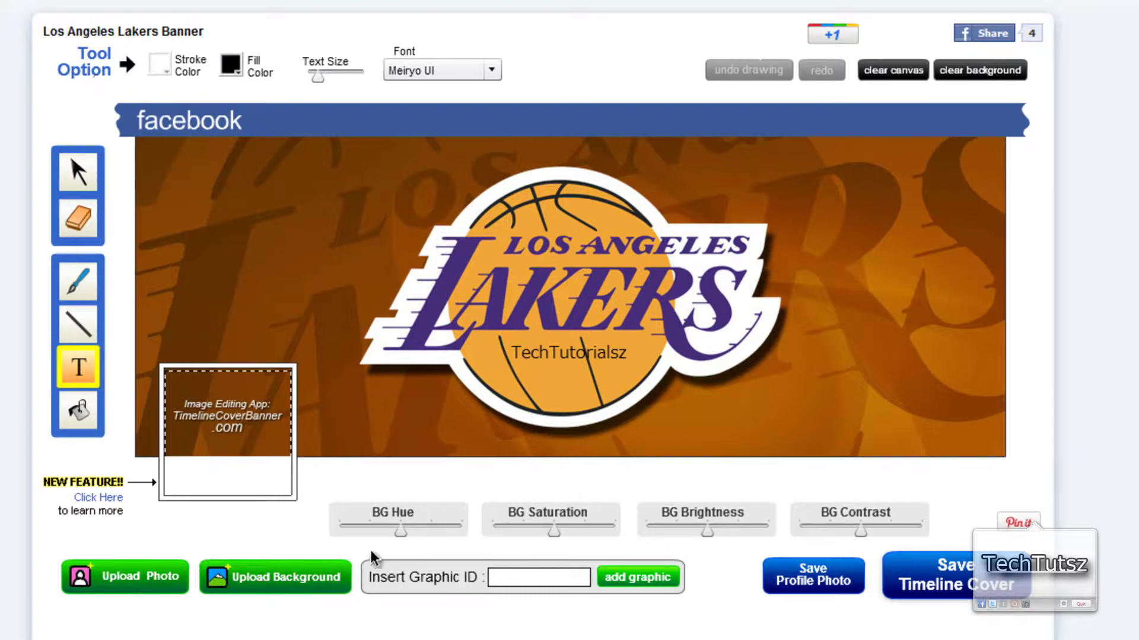
# Adjust BG hue, saturation and brightness, and push BG contrast to maximum
pyautogui.moveTo(401, 532)
pyautogui.mouseDown()
pyautogui.moveTo(384, 534)
pyautogui.moveTo(402, 536)
pyautogui.mouseUp()
pyautogui.moveTo(552, 528)
pyautogui.mouseDown()
pyautogui.moveTo(564, 541)
pyautogui.moveTo(607, 534)
pyautogui.moveTo(555, 523)
pyautogui.mouseUp()
pyautogui.moveTo(714, 530)
pyautogui.mouseDown()
pyautogui.moveTo(766, 526)
pyautogui.moveTo(680, 521)
pyautogui.moveTo(775, 517)
pyautogui.moveTo(710, 529)
pyautogui.mouseUp()
pyautogui.moveTo(863, 534); pyautogui.dragTo(937, 516)
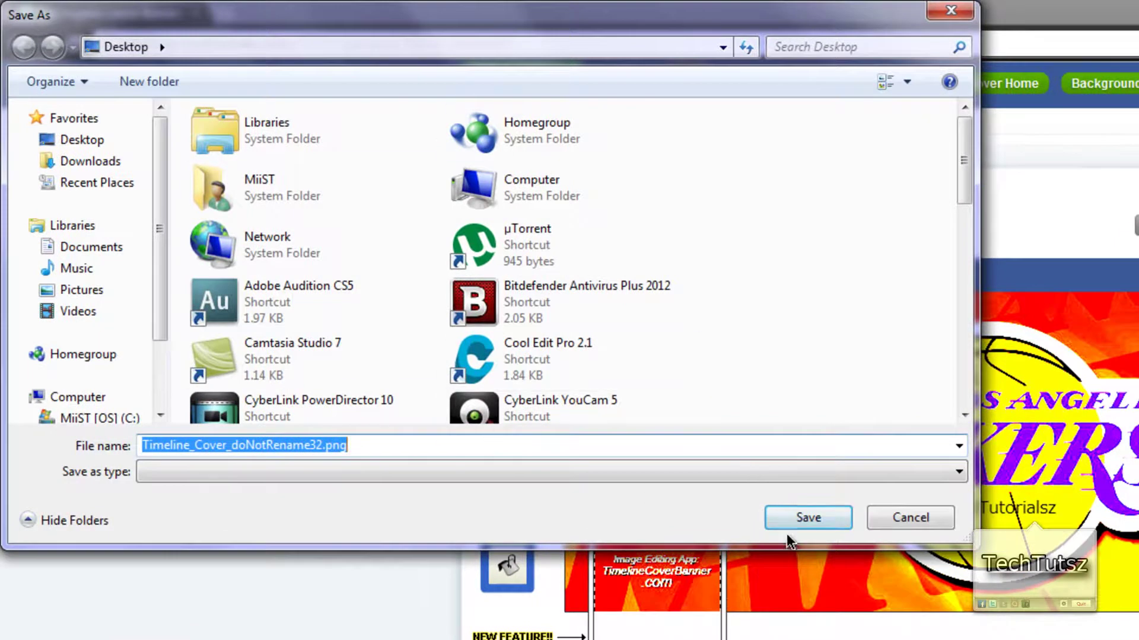
# Save the banner as Timeline_Cover_doNotRename32.png and arrange it on the desktop
pyautogui.click(806, 522)
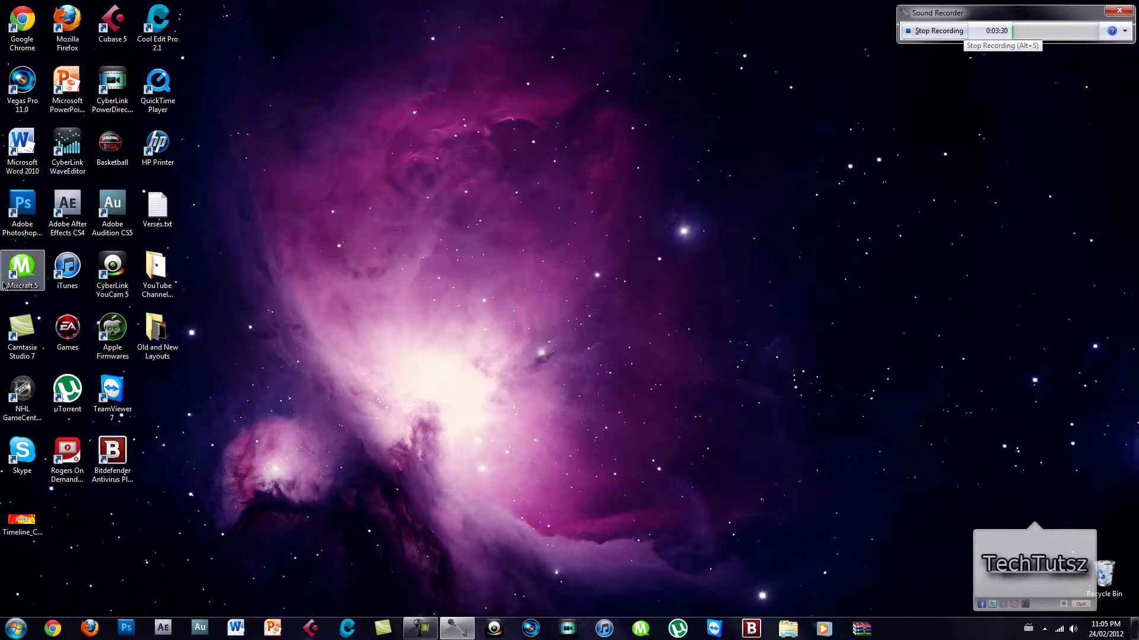
pyautogui.moveTo(22, 521); pyautogui.dragTo(196, 407)
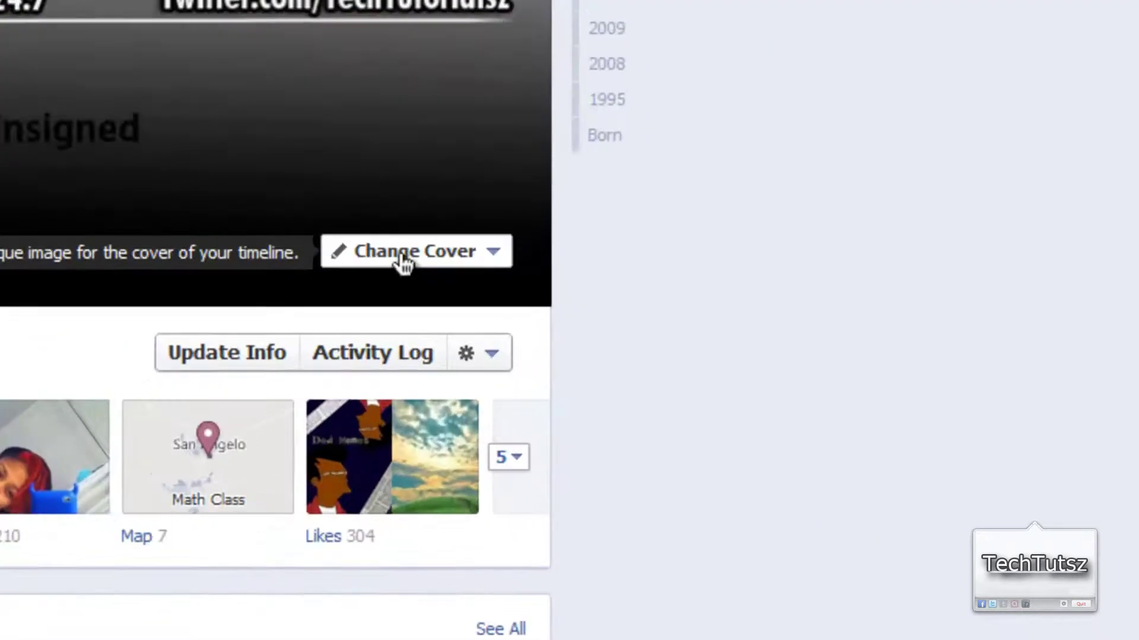
# Upload Timeline_Cover_doNotRename32.png as the new Facebook cover photo
pyautogui.click(753, 229)
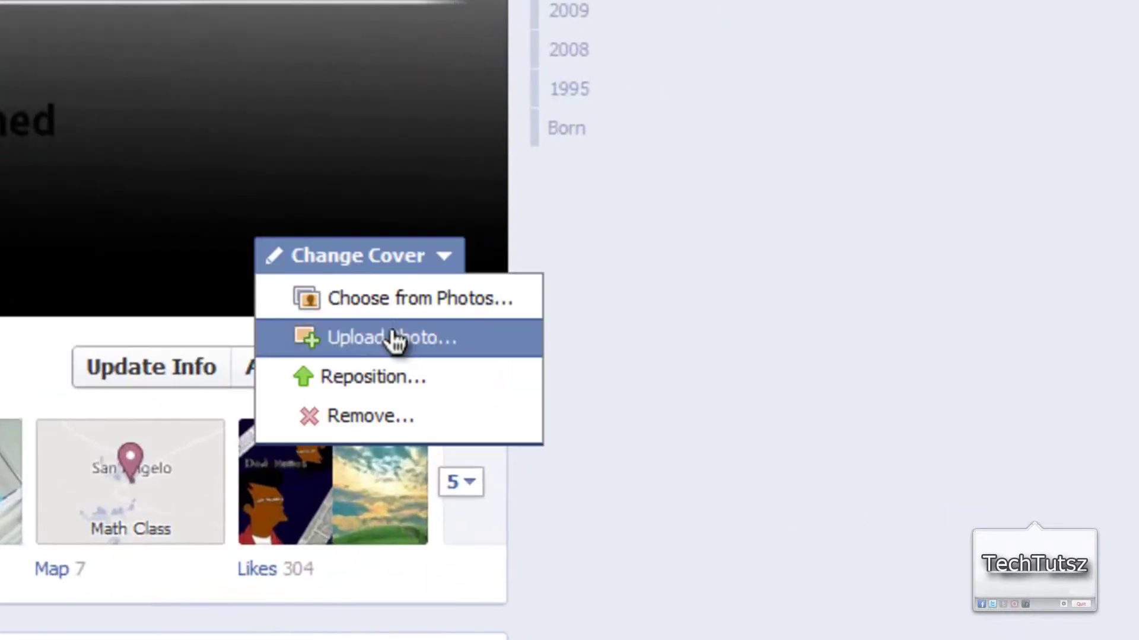
pyautogui.click(425, 338)
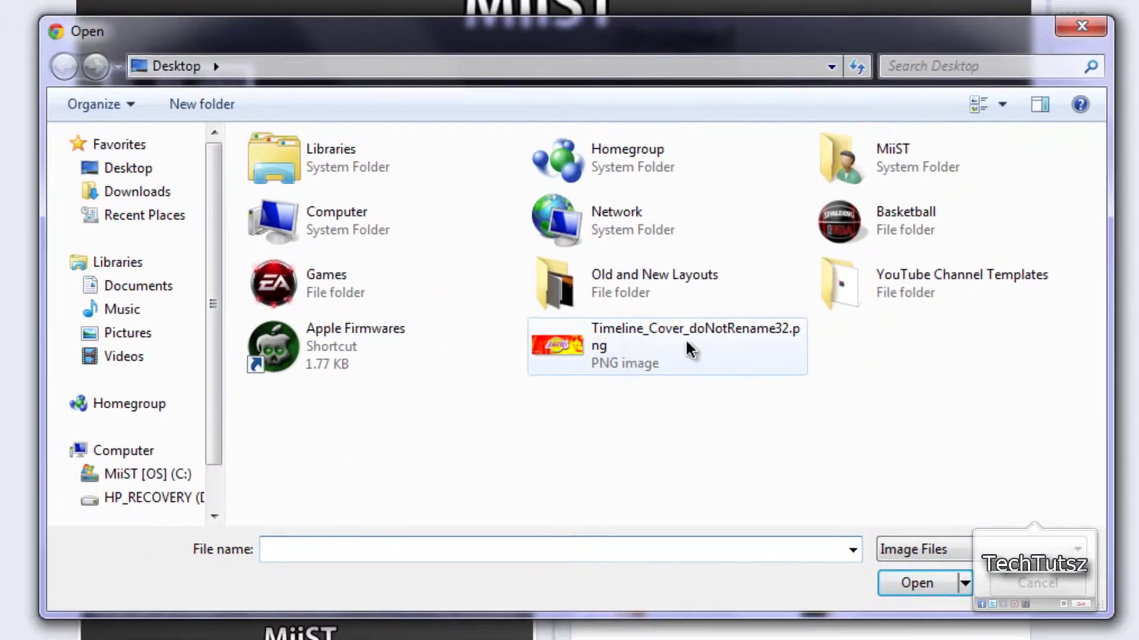
pyautogui.doubleClick(611, 351)
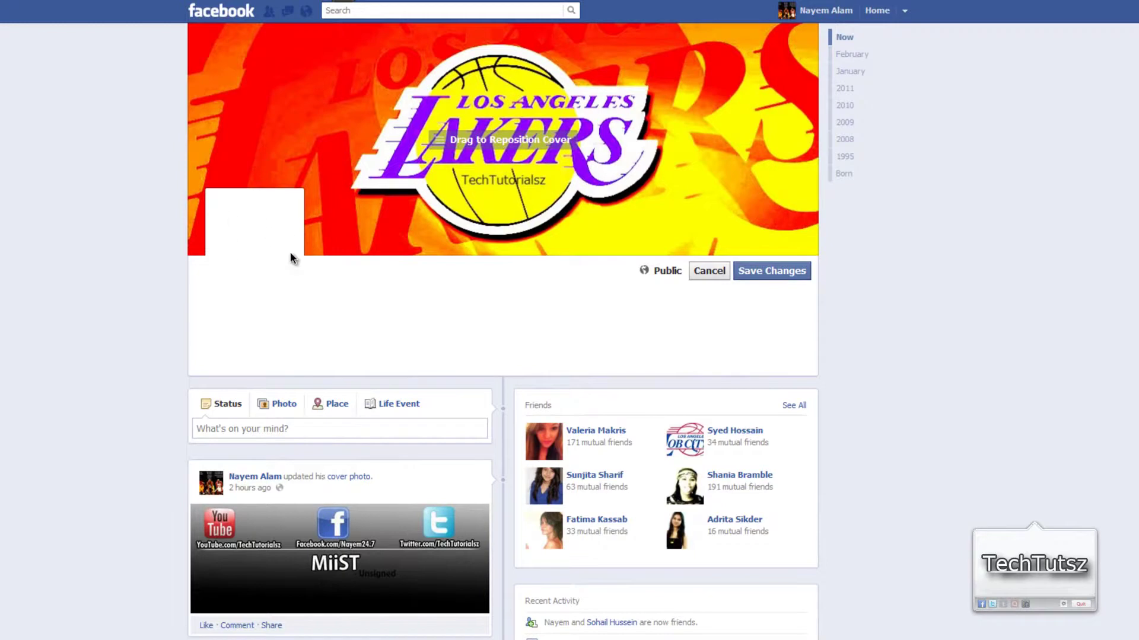
# Save the Lakers cover to the profile and review it on the timeline
pyautogui.click(759, 275)
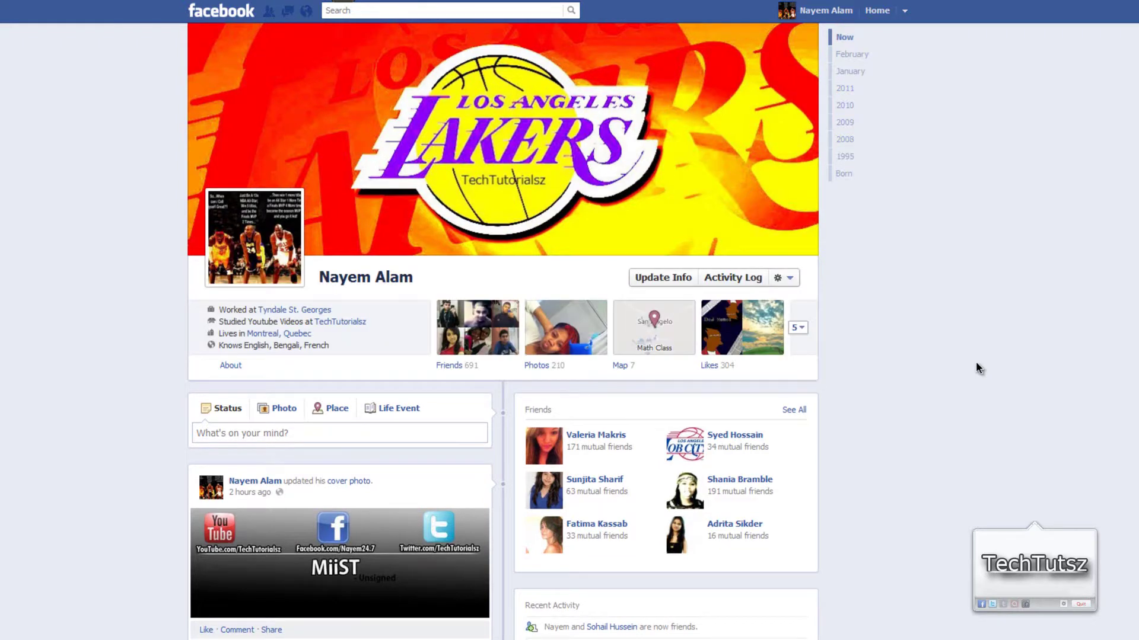
pyautogui.scroll(-3, 978, 361)
pyautogui.scroll(3, 977, 361)
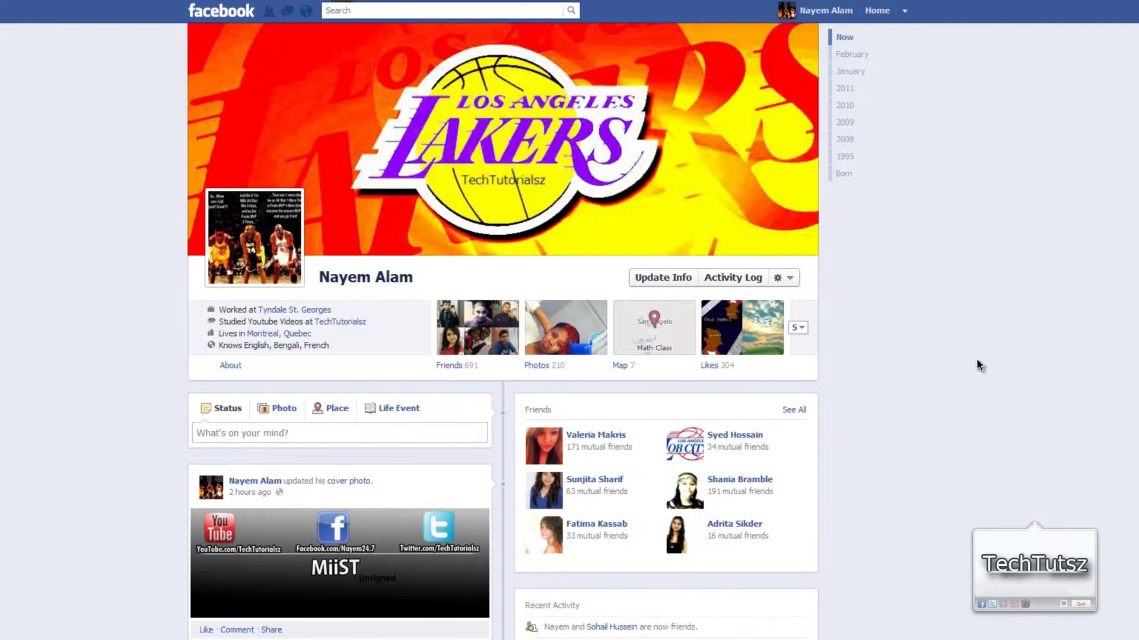